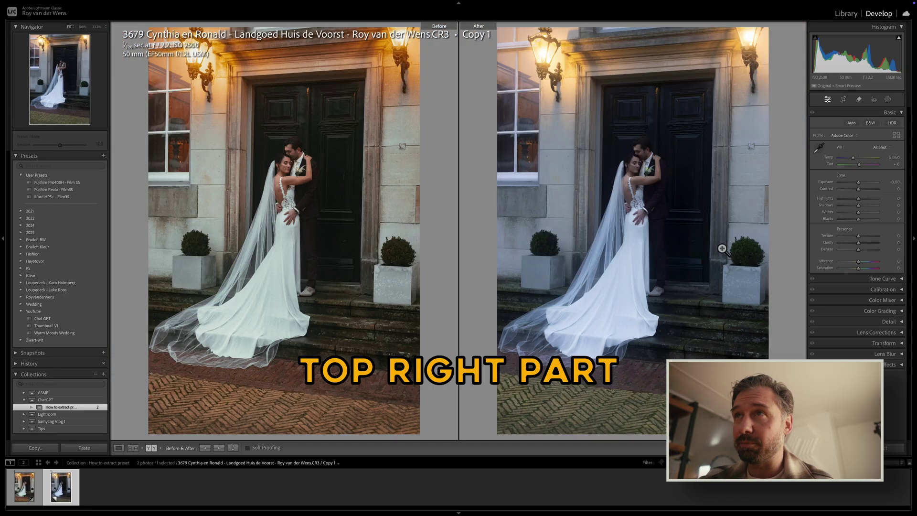
# In Manage Presets, check User Presets so it shows in the Presets list, and save.
pyautogui.click(262, 232)
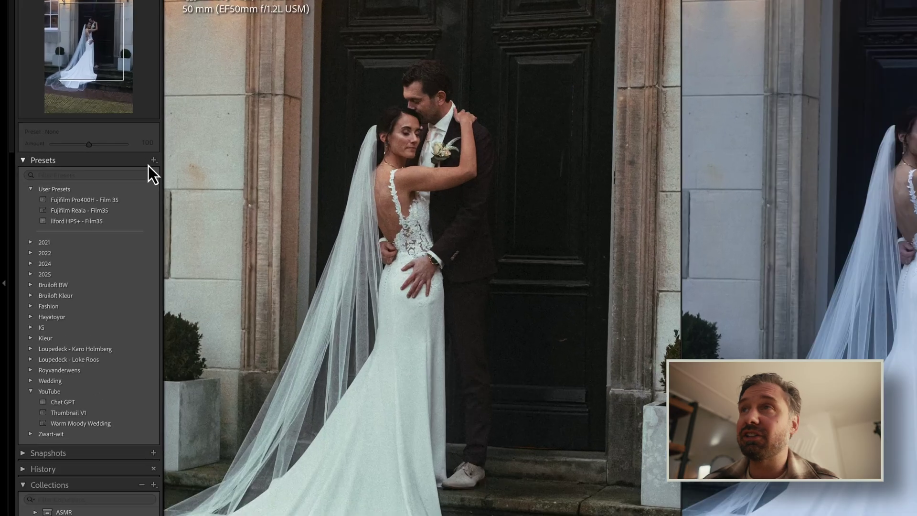
pyautogui.press('z')
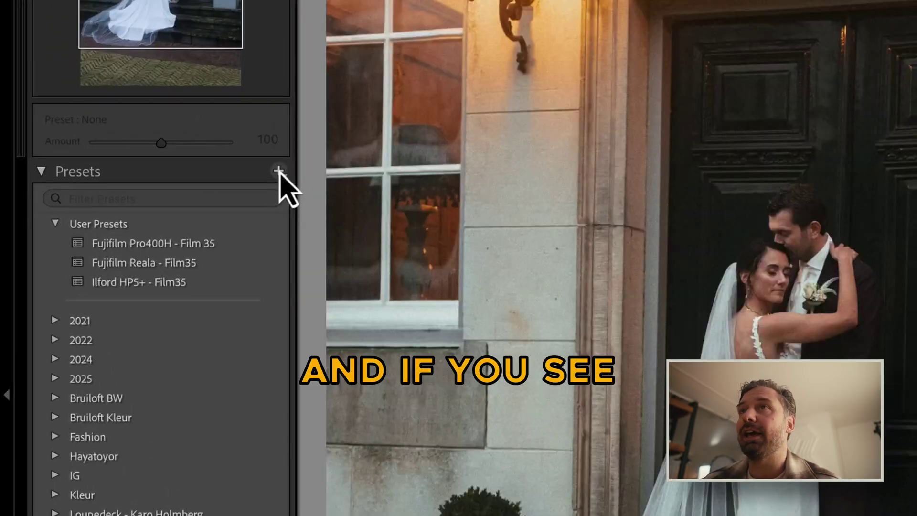
pyautogui.click(279, 172)
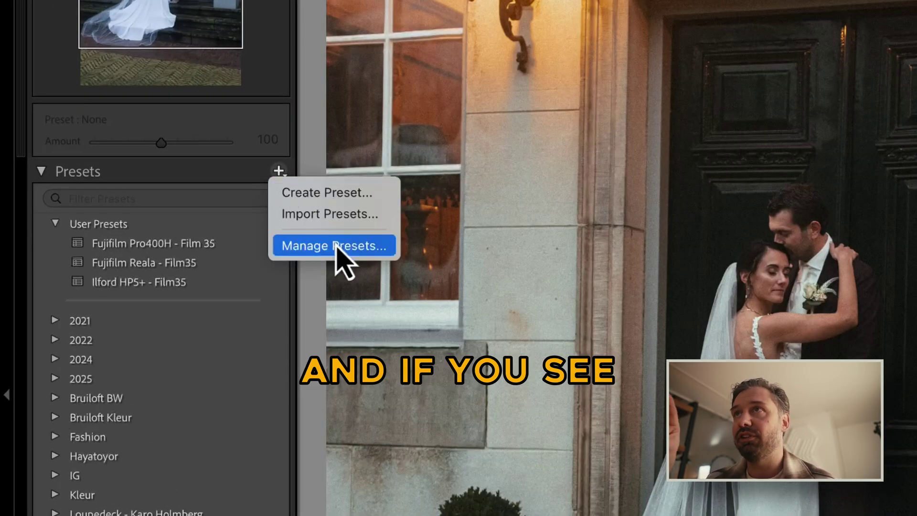
pyautogui.click(336, 245)
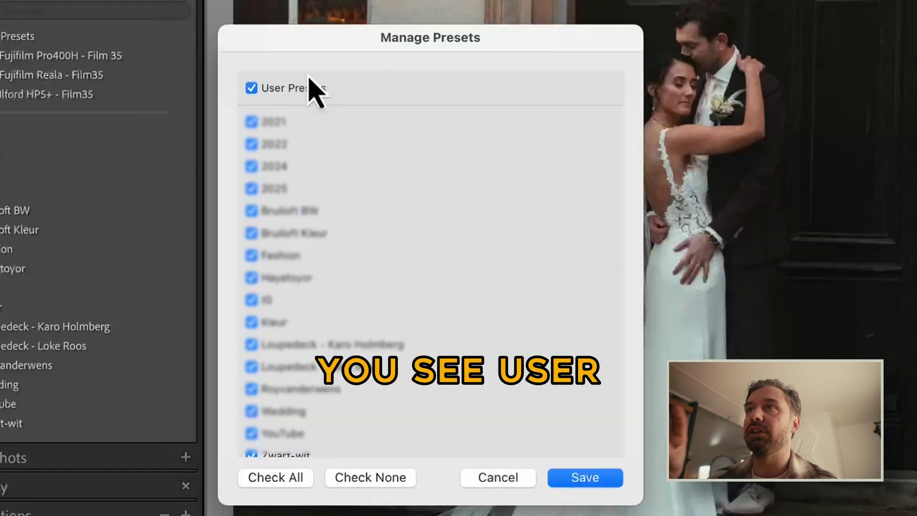
pyautogui.click(252, 88)
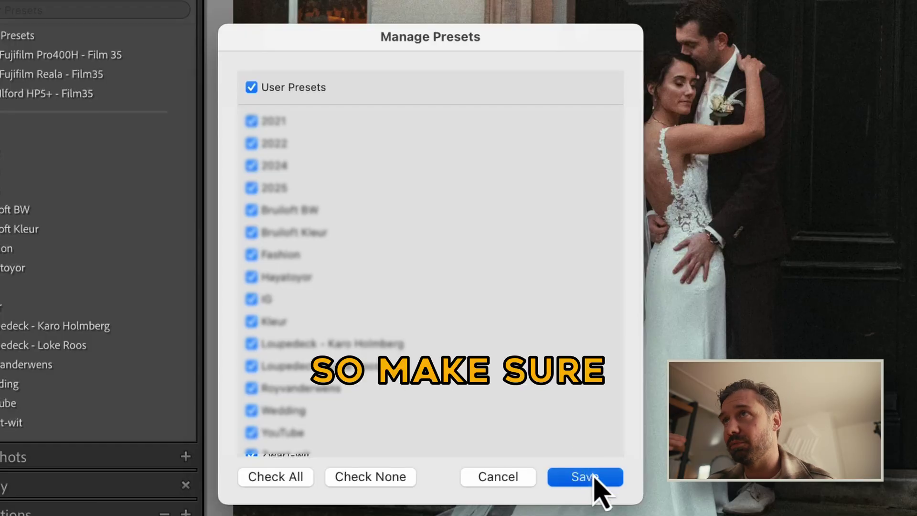
pyautogui.click(592, 478)
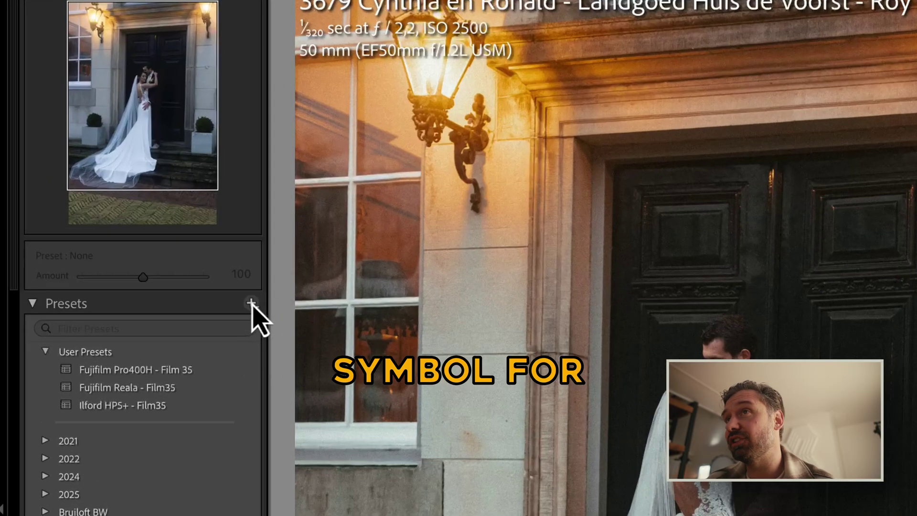
# Import Warm Moody Wedding.xmp from the Creating presets folder as a user preset.
pyautogui.click(252, 306)
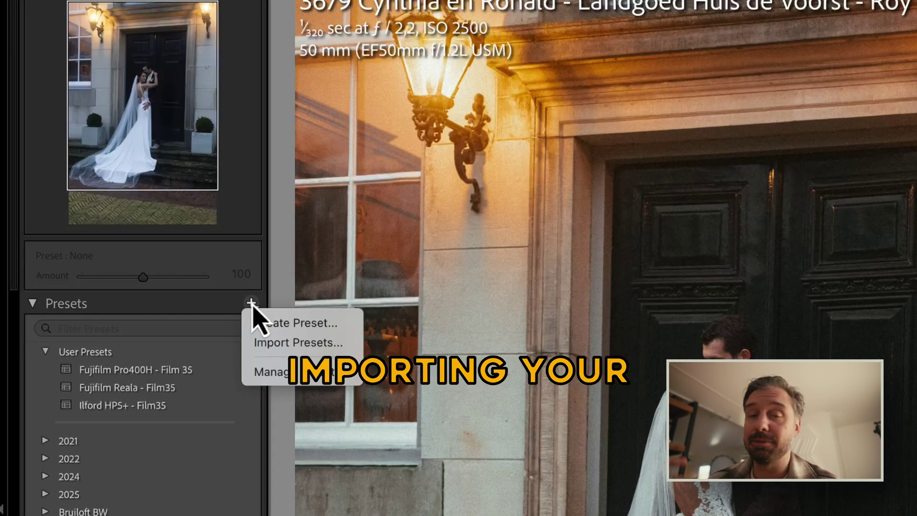
pyautogui.click(273, 345)
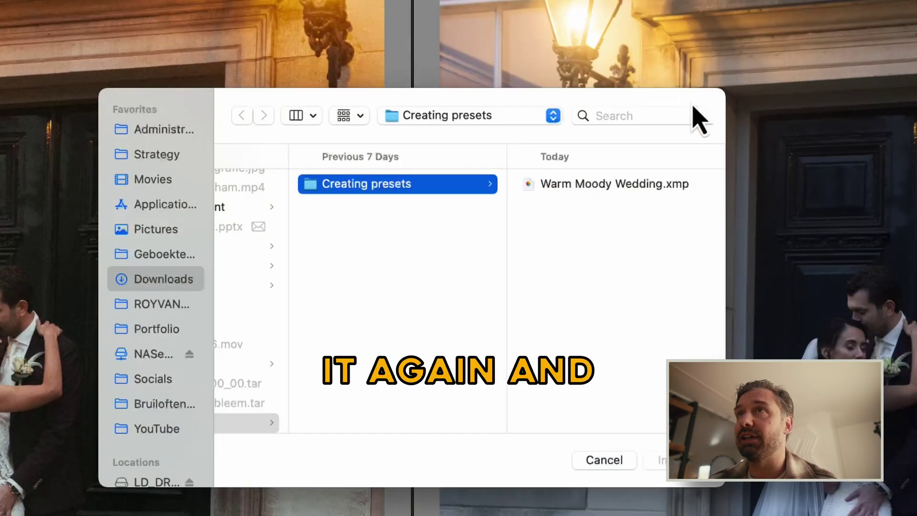
pyautogui.click(598, 187)
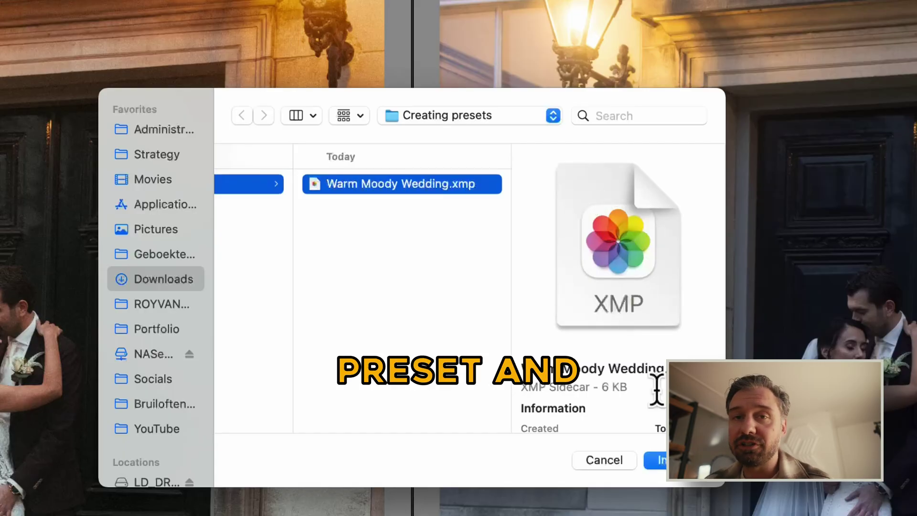
pyautogui.click(695, 465)
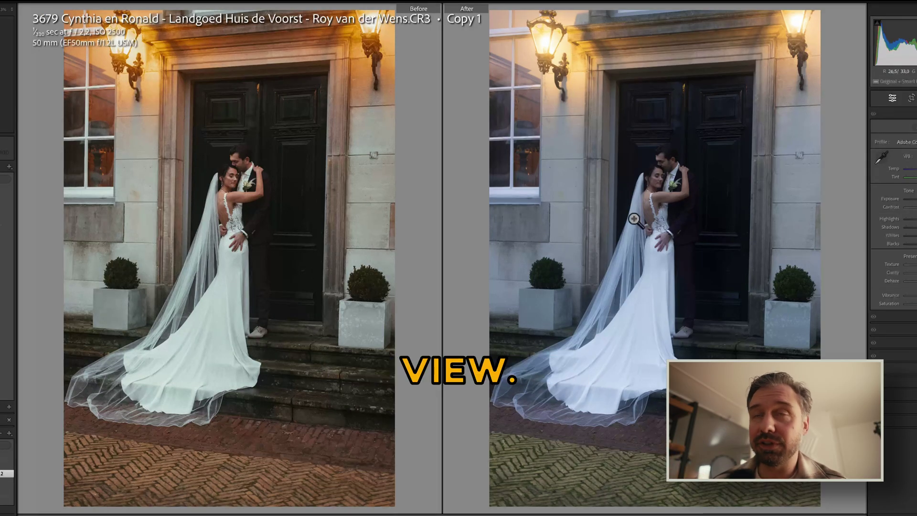
# Apply the Warm Moody Wedding user preset to the After copy, producing an intense blue cast.
pyautogui.click(652, 192)
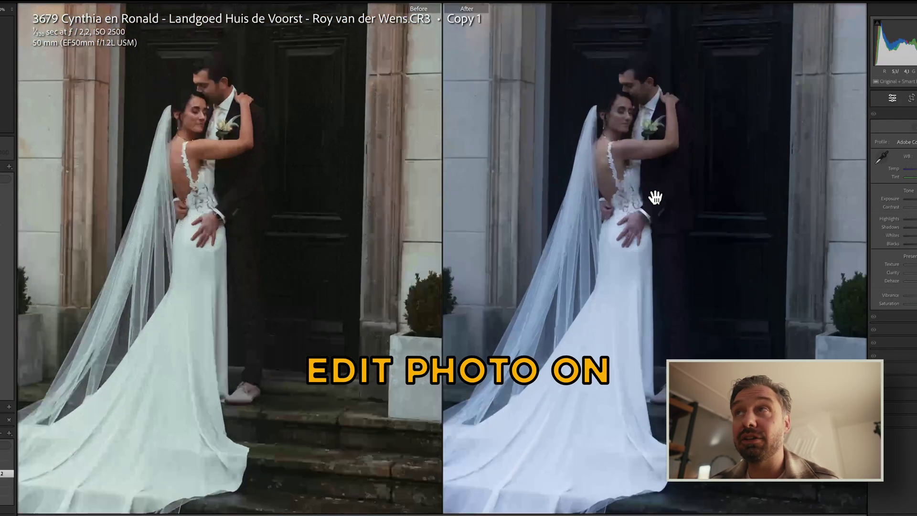
pyautogui.hotkey('ctrl', '=')
pyautogui.hotkey('ctrl', '=')
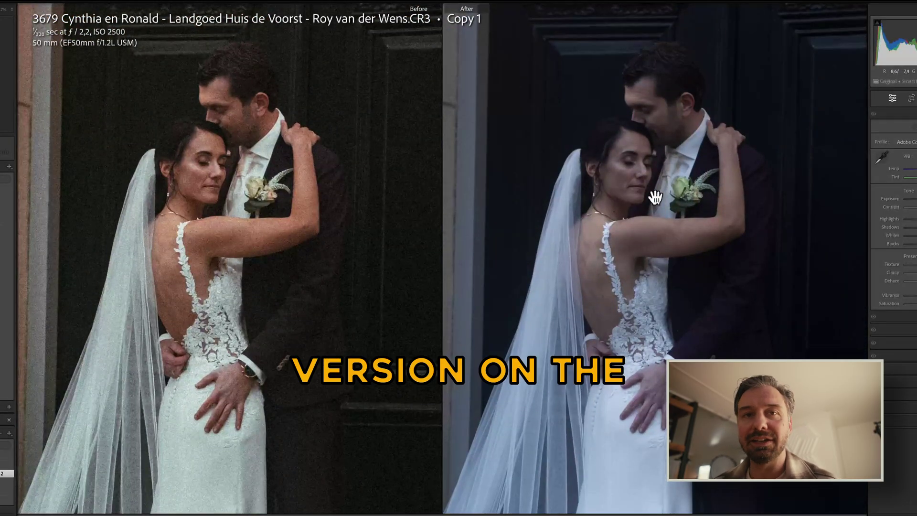
pyautogui.click(655, 197)
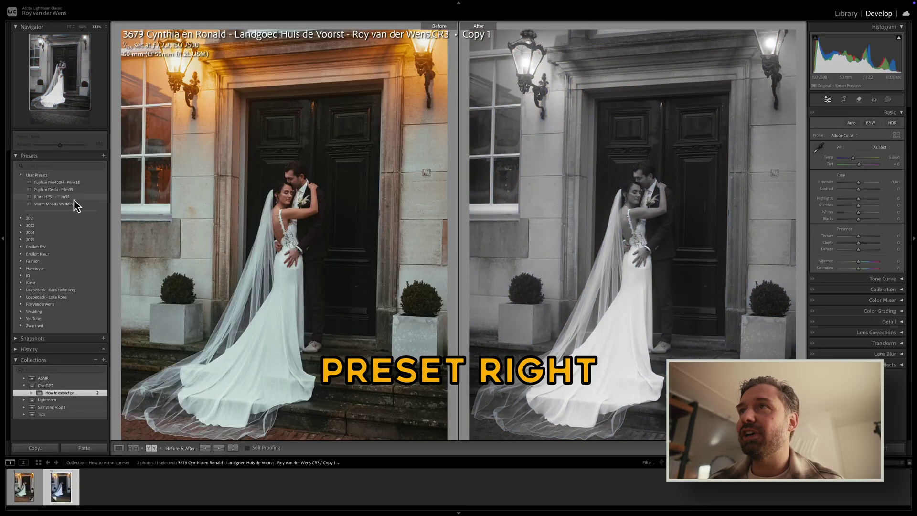
pyautogui.click(73, 203)
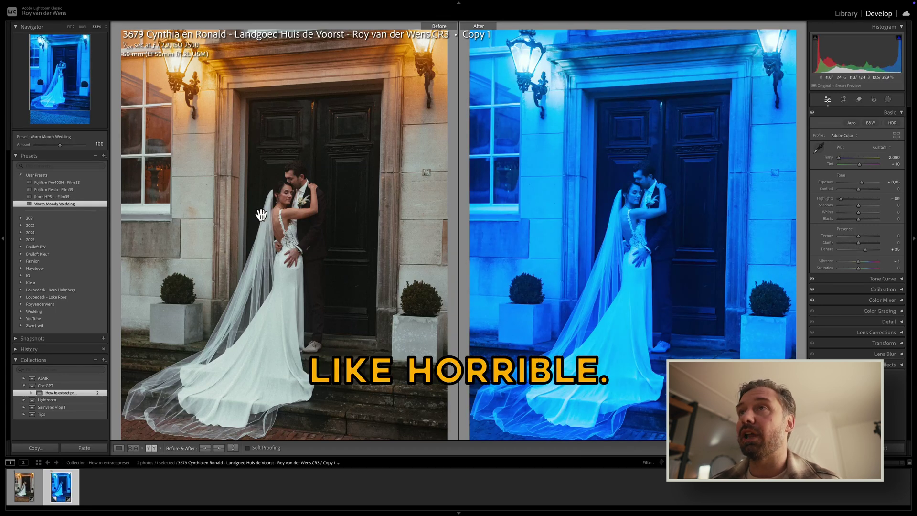
pyautogui.click(617, 171)
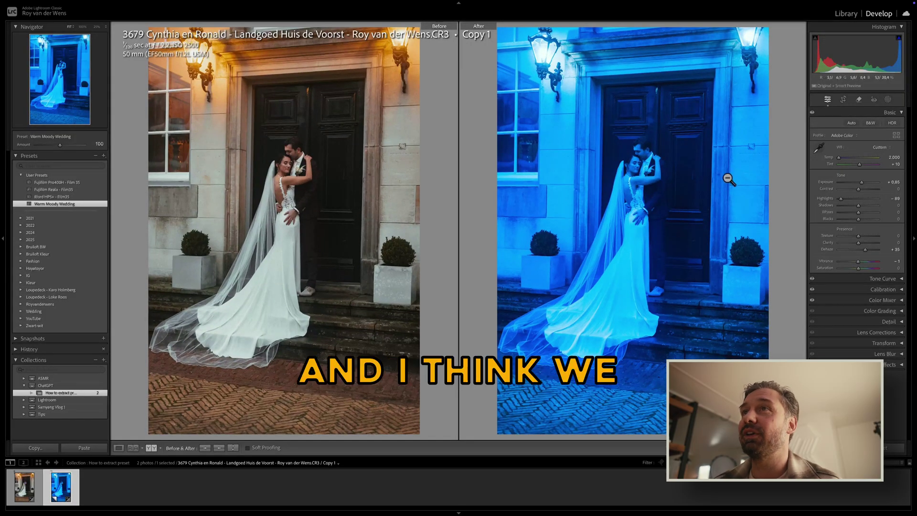
# Sample a neutral spot with the WB eyedropper, setting Temp 9,500 and Tint +15.
pyautogui.click(818, 148)
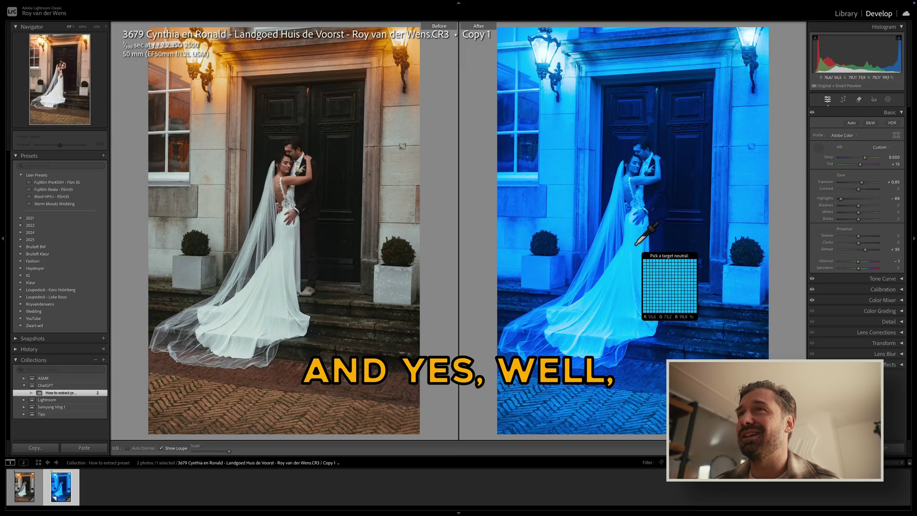
pyautogui.click(637, 268)
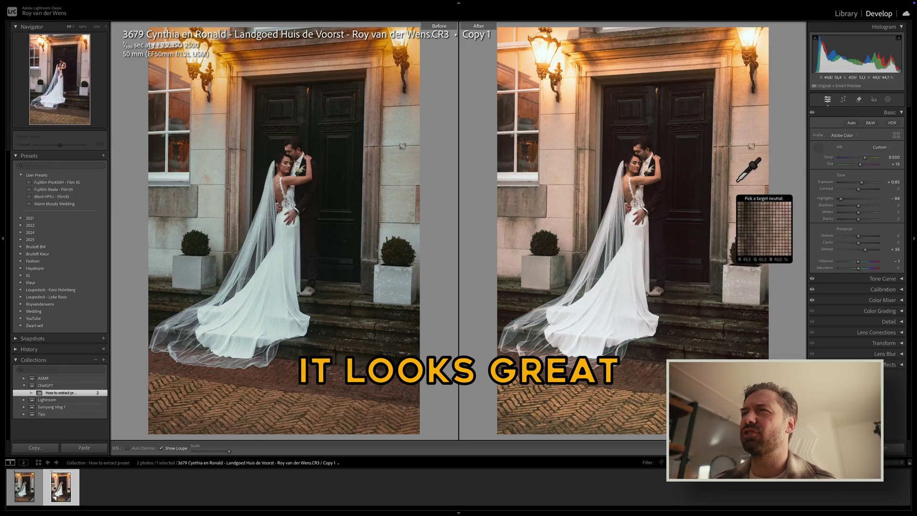
pyautogui.click(819, 150)
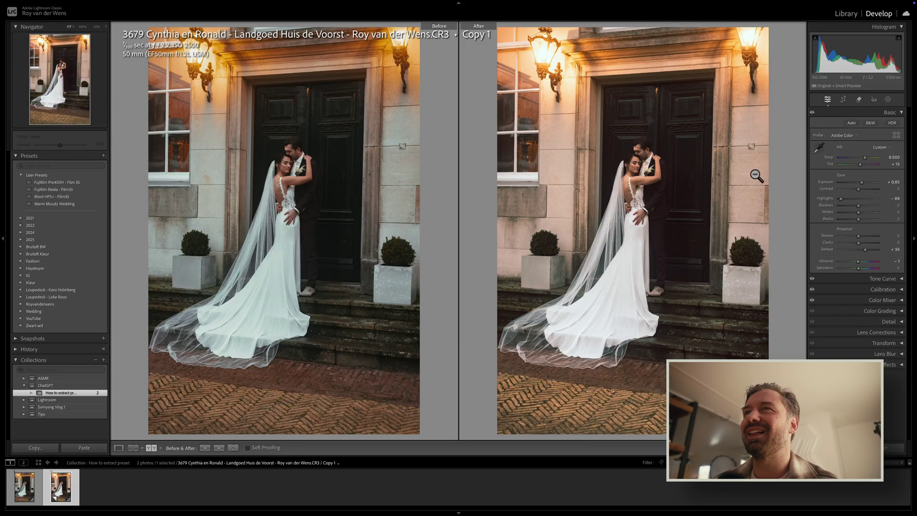
pyautogui.click(638, 200)
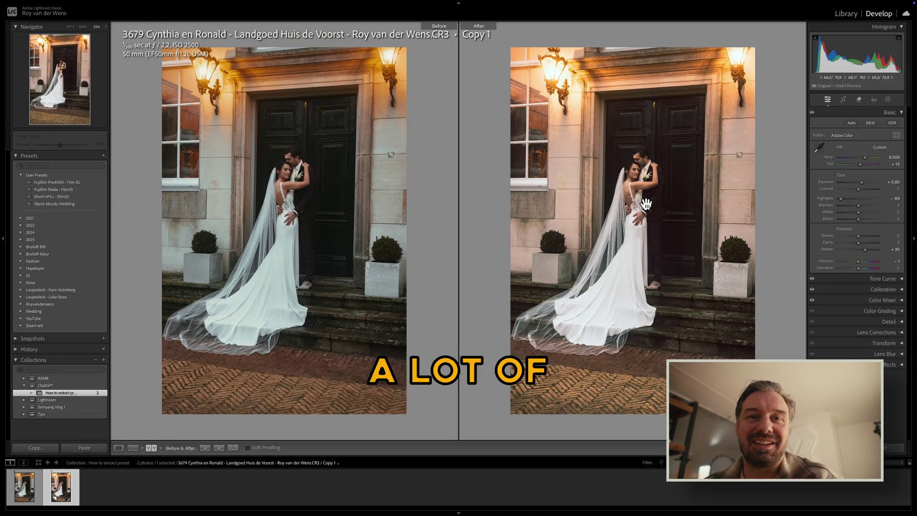
pyautogui.scroll(10, 645, 204)
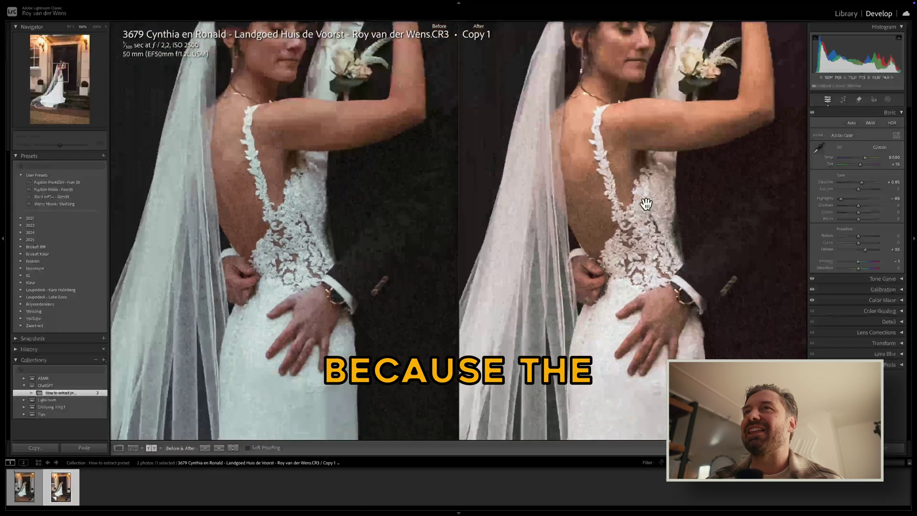
pyautogui.scroll(-10, 645, 204)
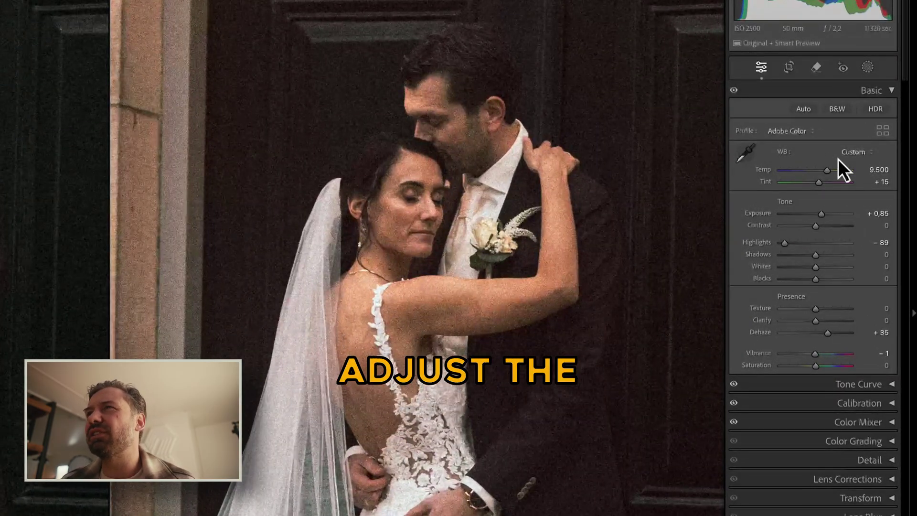
# Adjust white balance to Temp 9,486 and Tint −13, and expand the Tone Curve panel.
pyautogui.moveTo(830, 171); pyautogui.dragTo(827, 171)
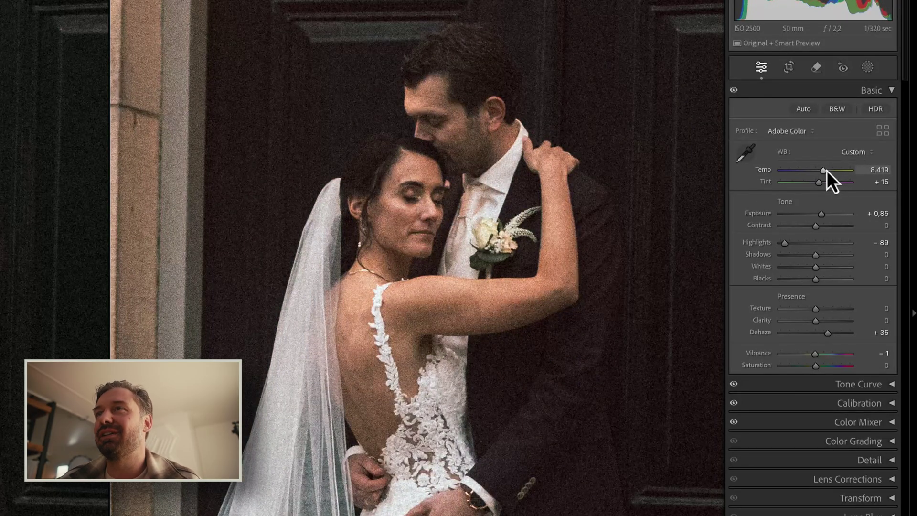
pyautogui.click(546, 264)
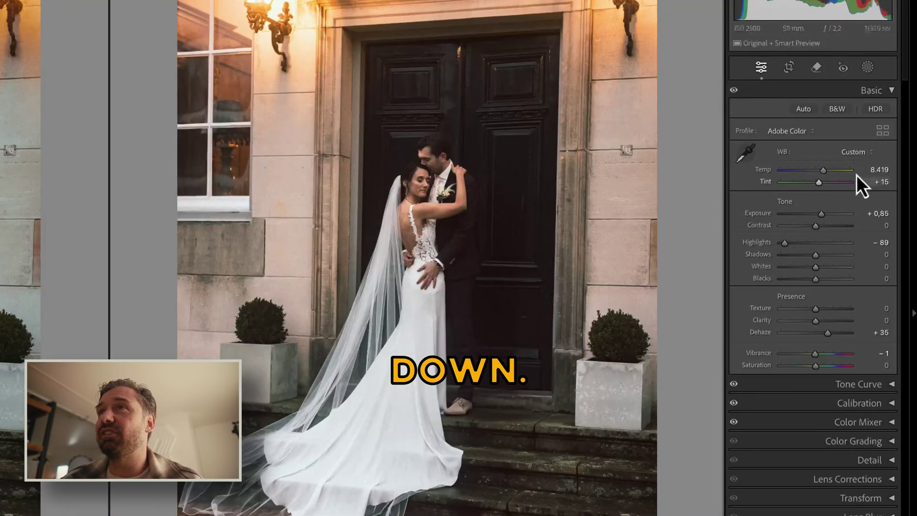
pyautogui.moveTo(818, 183); pyautogui.dragTo(811, 183)
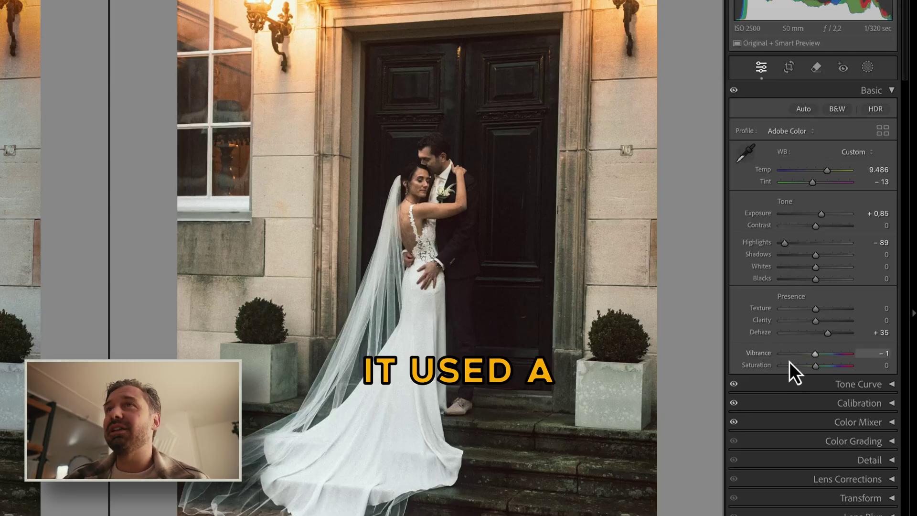
pyautogui.click(829, 383)
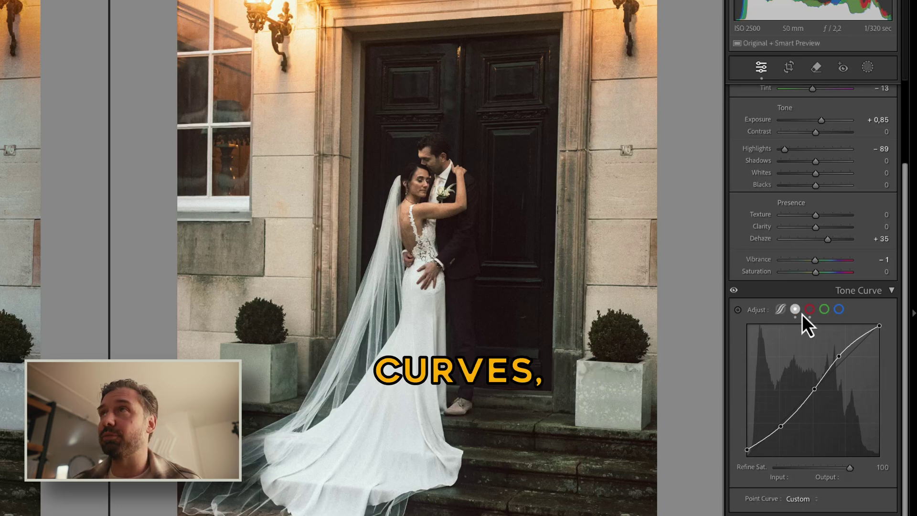
# Compare the tone curve on and off, and inspect the red, green and blue channel curves.
pyautogui.click(733, 291)
pyautogui.click(734, 291)
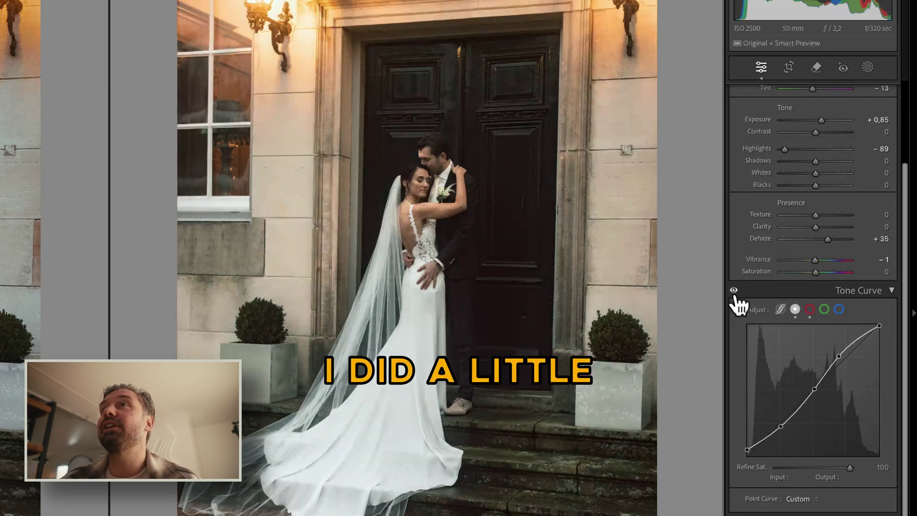
pyautogui.click(814, 311)
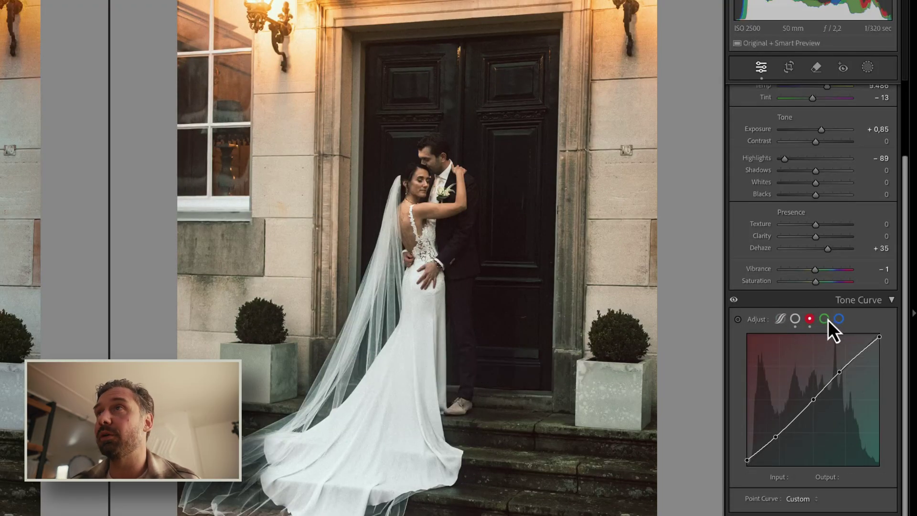
pyautogui.click(825, 319)
pyautogui.click(839, 319)
pyautogui.click(809, 320)
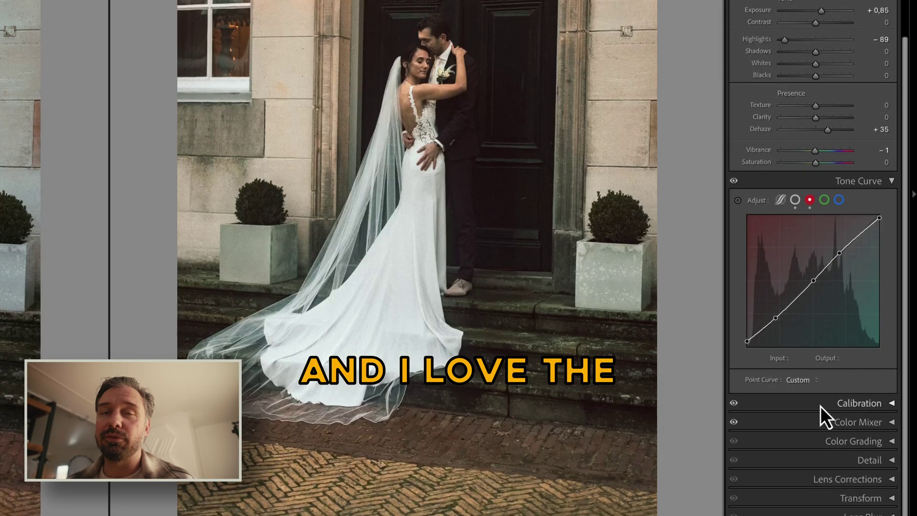
# In Calibration, preview Blue Primary Saturation raised from +37 to +77.
pyautogui.click(820, 405)
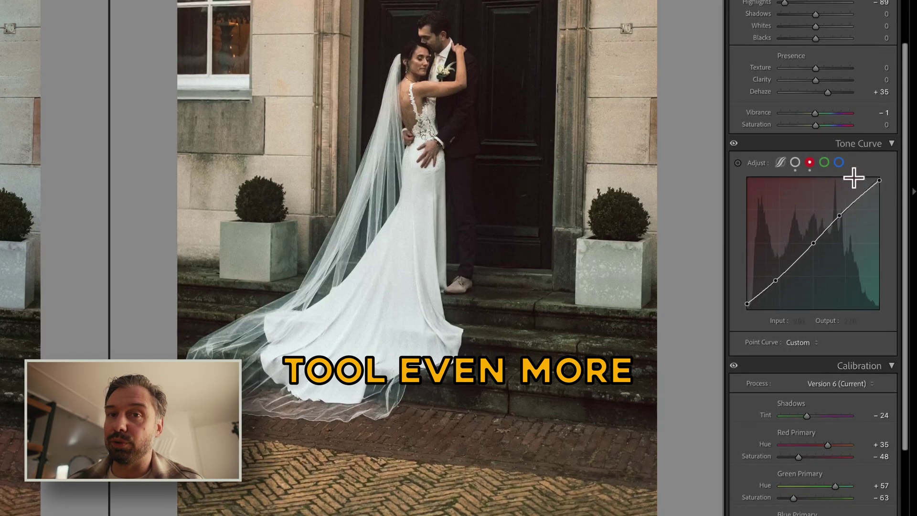
pyautogui.scroll(-3, 872, 268)
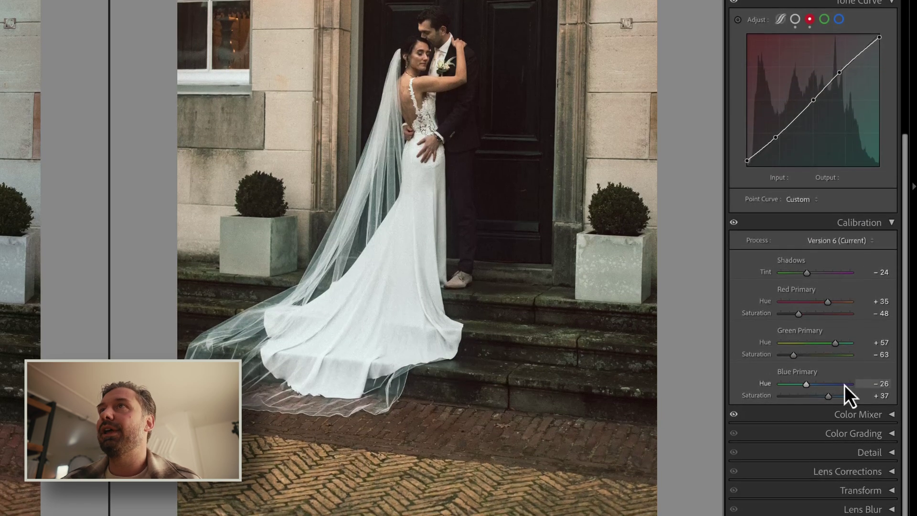
pyautogui.moveTo(827, 396)
pyautogui.mouseDown()
pyautogui.moveTo(856, 396)
pyautogui.moveTo(835, 396)
pyautogui.moveTo(844, 396)
pyautogui.mouseUp()
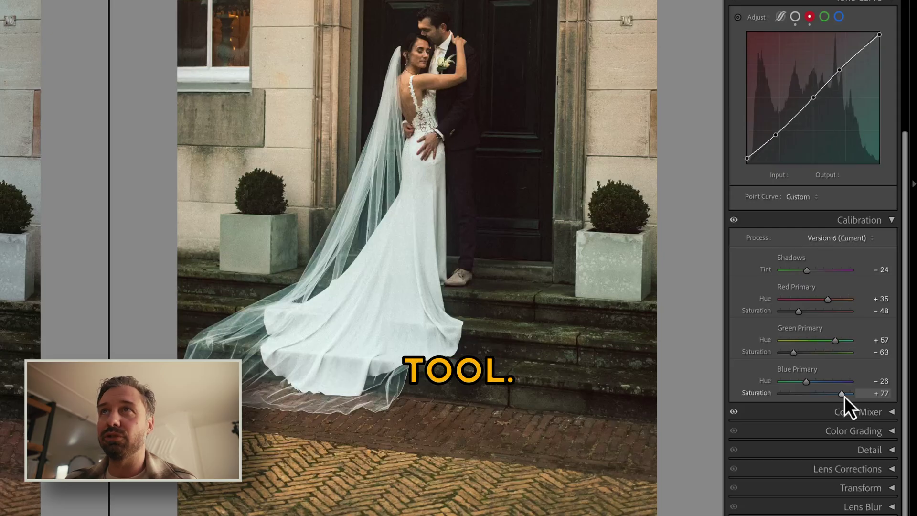